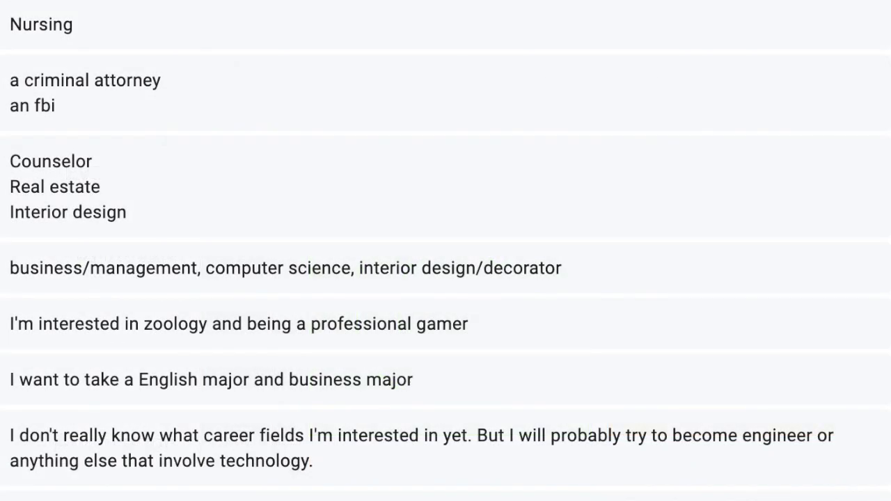
# Add an h1 heading 'My First Website' above the paragraph and save the file.
pyautogui.scroll(-1, 446, 251)
pyautogui.scroll(-2, 766, 50)
pyautogui.scroll(-4, 812, 61)
pyautogui.scroll(-2, 812, 69)
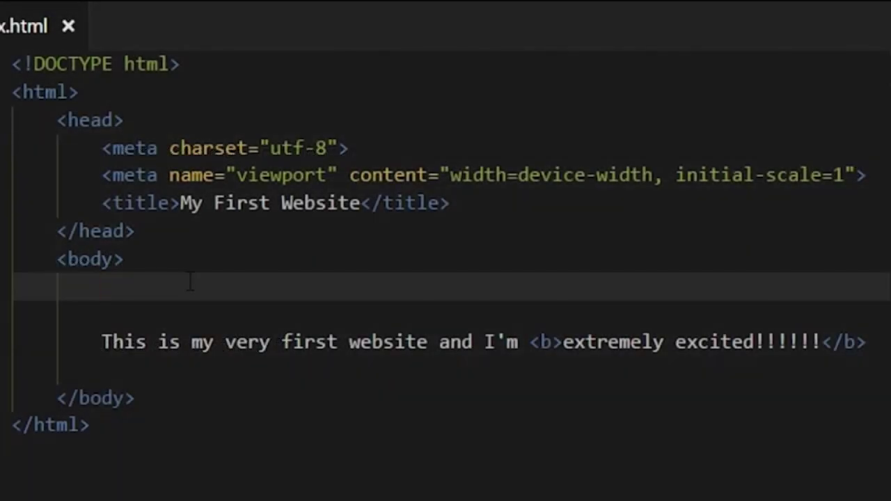
pyautogui.write('h1')
pyautogui.press('Tab')
pyautogui.write('My First Website')
pyautogui.hotkey('ctrl', 's')
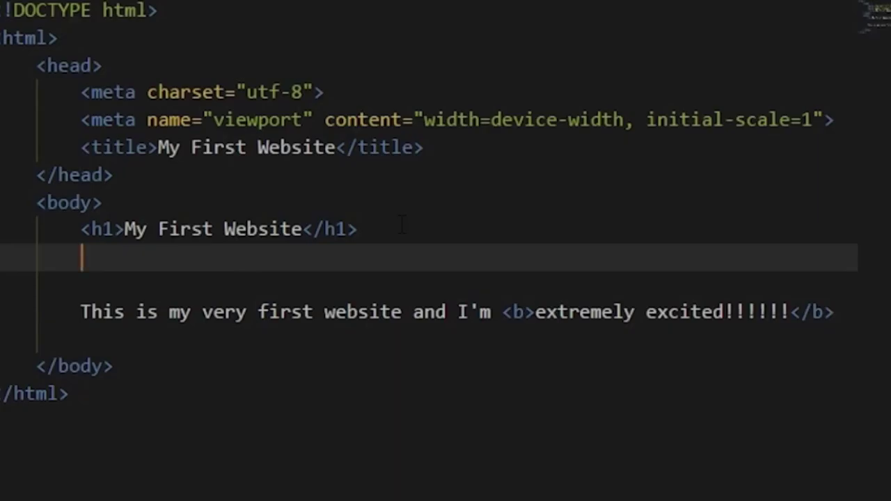
# Add an h2 heading 'An HTML Playground' and duplicate that line five times.
pyautogui.write('h2')
pyautogui.press('Tab')
pyautogui.write('An HTML Playground')
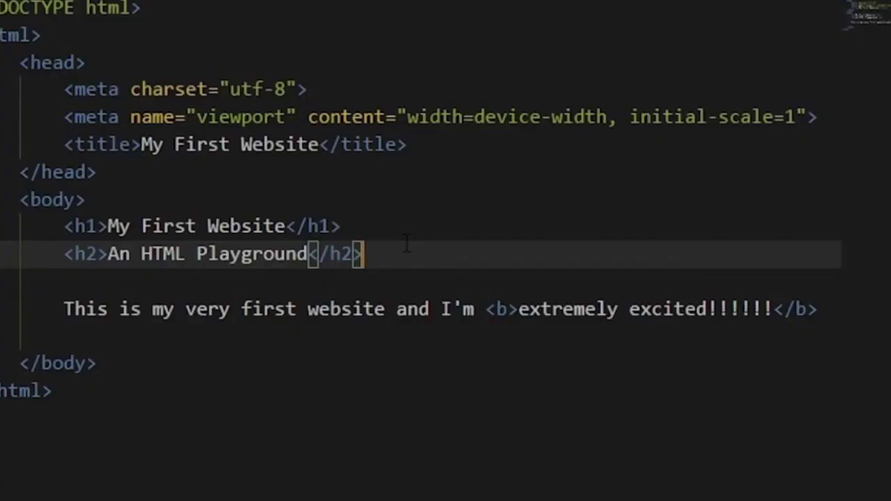
pyautogui.hotkey('shift', 'alt', 'Down')
pyautogui.hotkey('shift', 'alt', 'Down')
pyautogui.hotkey('shift', 'alt', 'Down')
pyautogui.hotkey('shift', 'alt', 'Down')
pyautogui.hotkey('shift', 'alt', 'Down')
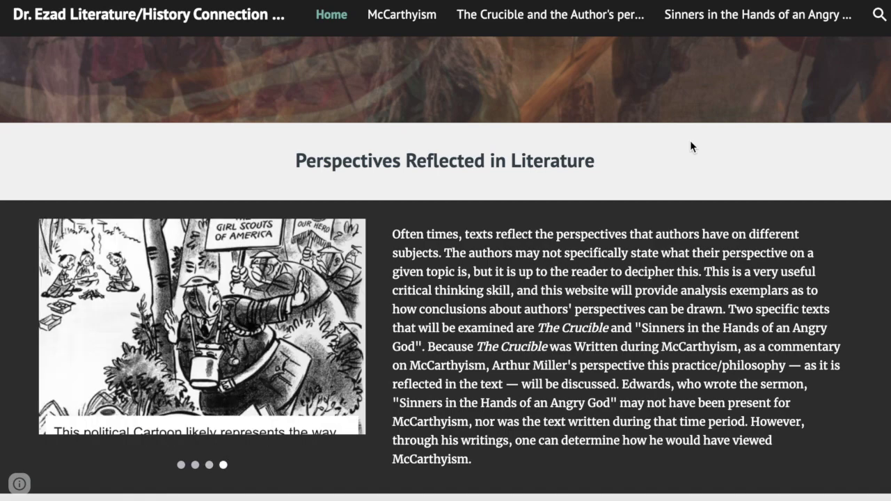
pyautogui.scroll(-1, 691, 142)
pyautogui.scroll(-2, 690, 140)
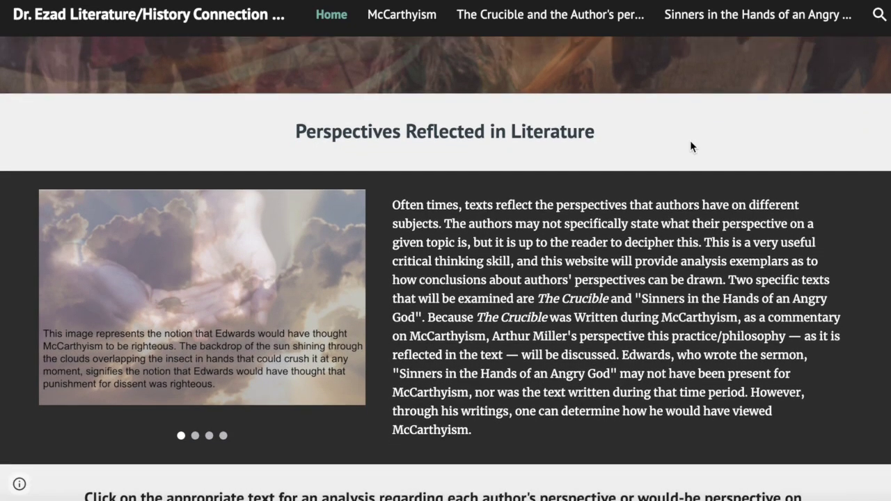
pyautogui.scroll(-1, 691, 147)
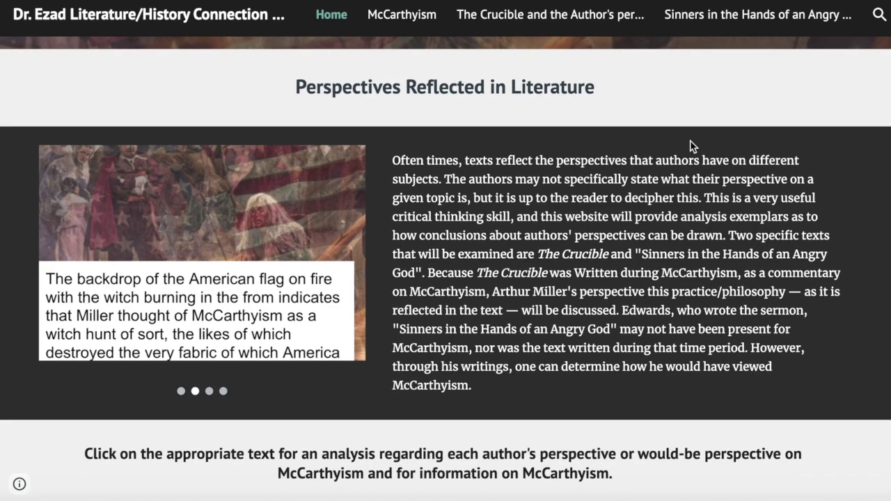
pyautogui.scroll(-1, 691, 145)
pyautogui.scroll(-1, 691, 144)
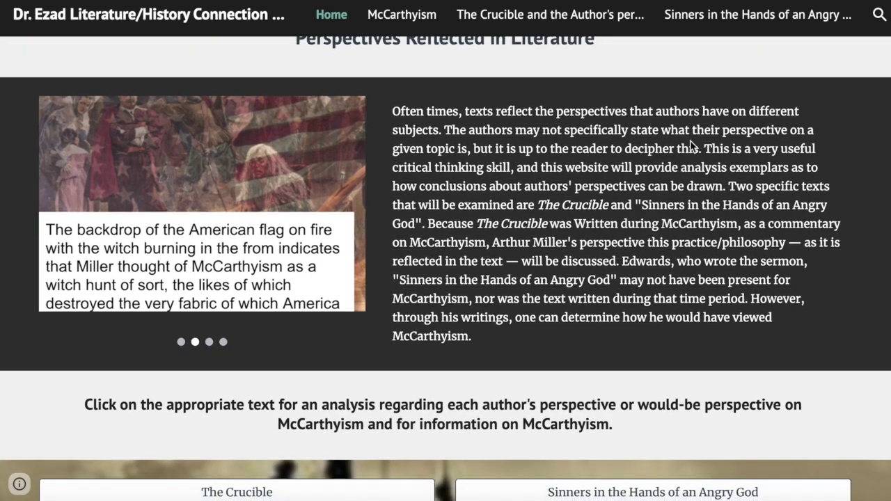
pyautogui.scroll(-1, 691, 146)
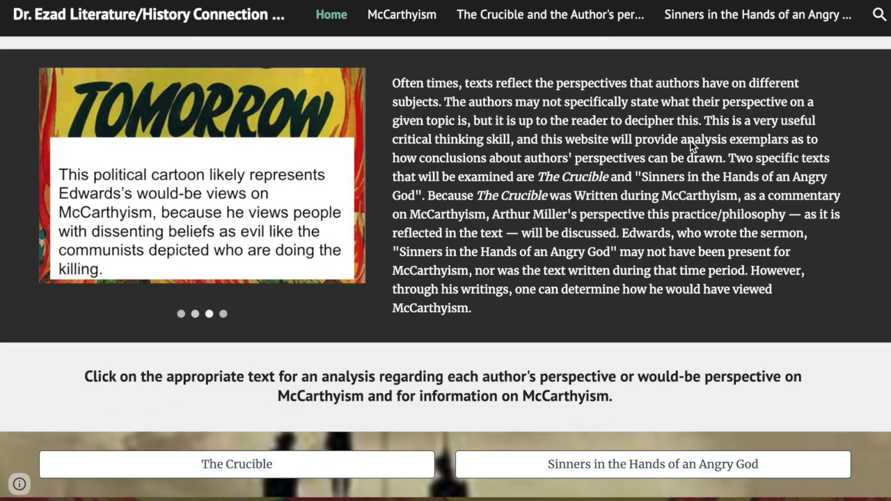
pyautogui.scroll(-1, 691, 143)
pyautogui.scroll(-1, 690, 140)
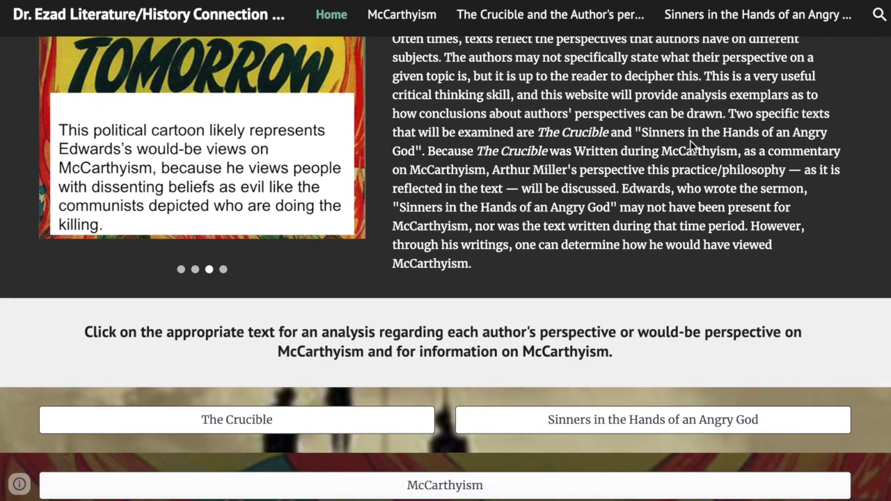
pyautogui.scroll(-1, 691, 143)
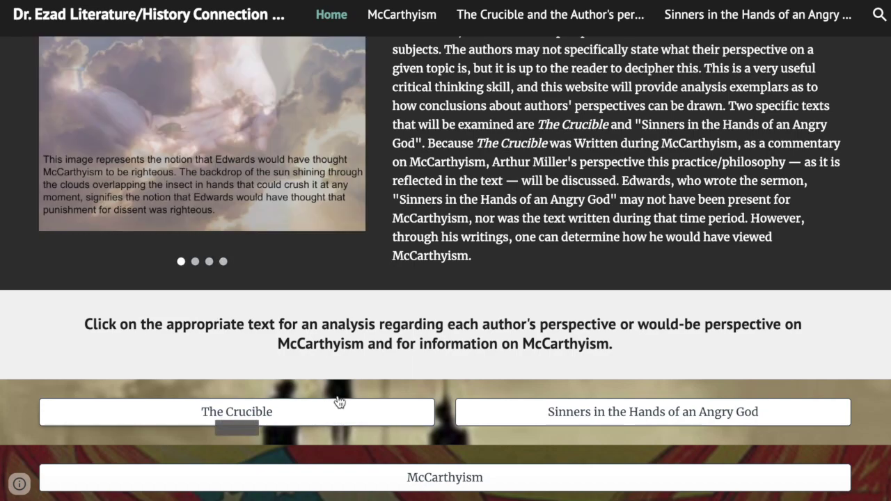
# Go to the McCarthyism and Literature page and scroll through its 'What is McCarthyism?' video and text.
pyautogui.click(478, 482)
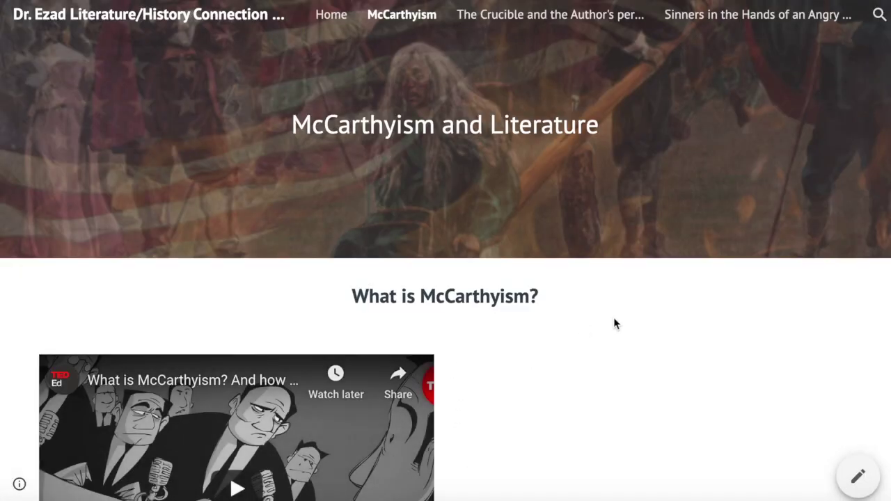
pyautogui.scroll(-1, 616, 321)
pyautogui.scroll(-2, 618, 322)
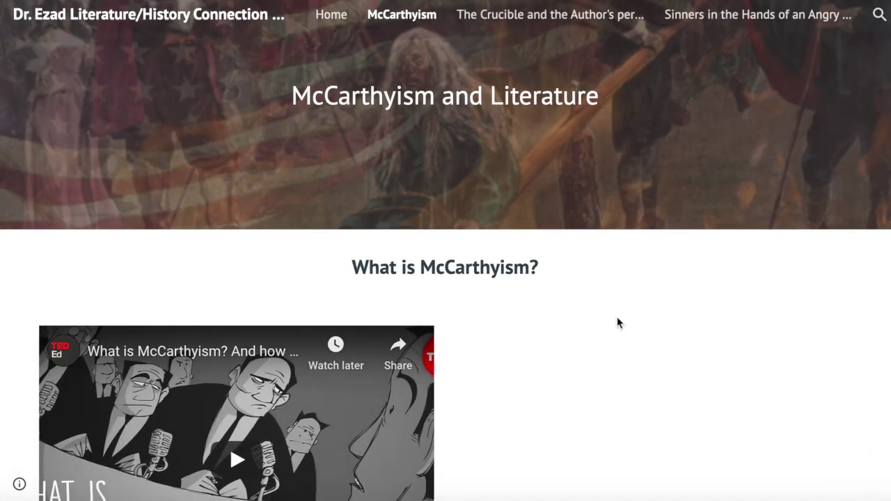
pyautogui.scroll(-3, 619, 323)
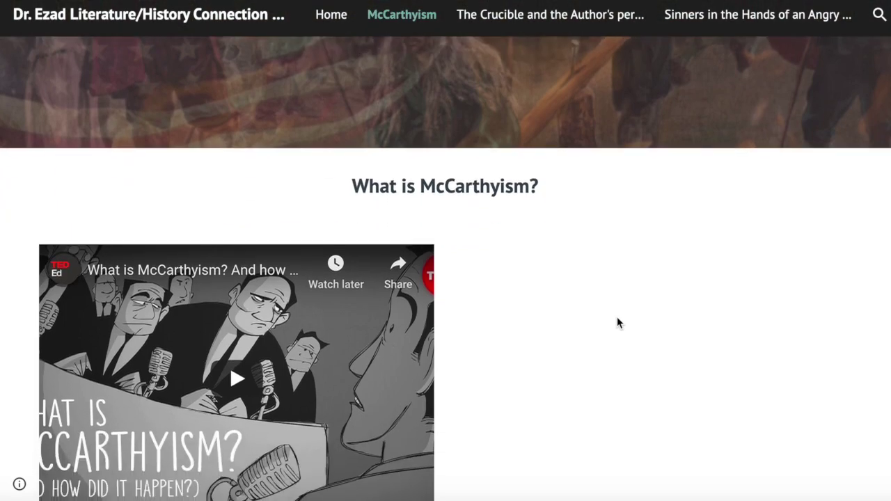
pyautogui.scroll(-2, 618, 323)
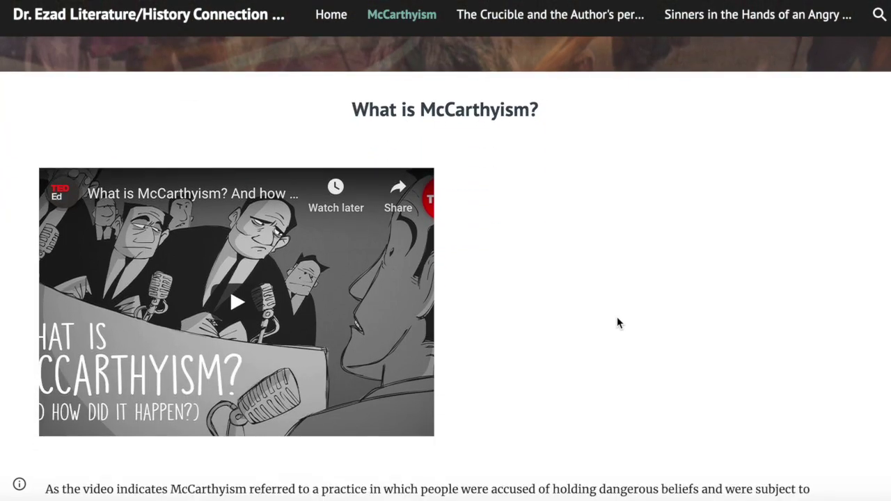
pyautogui.scroll(-1, 618, 323)
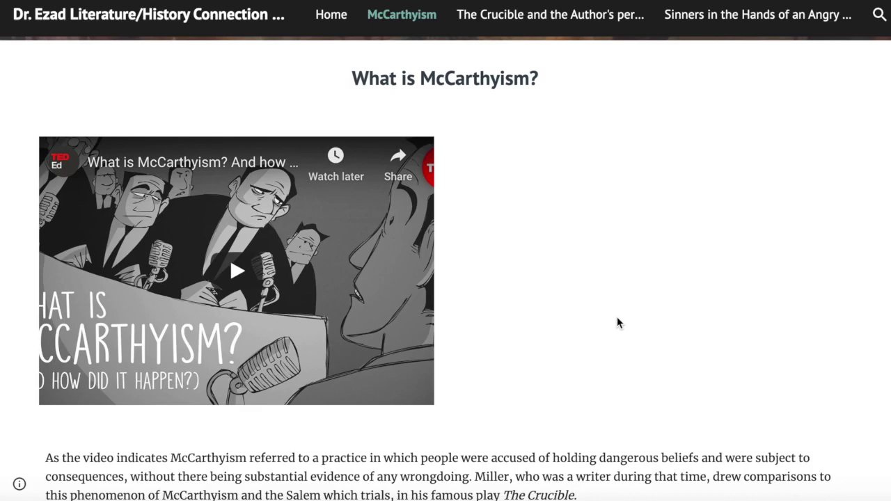